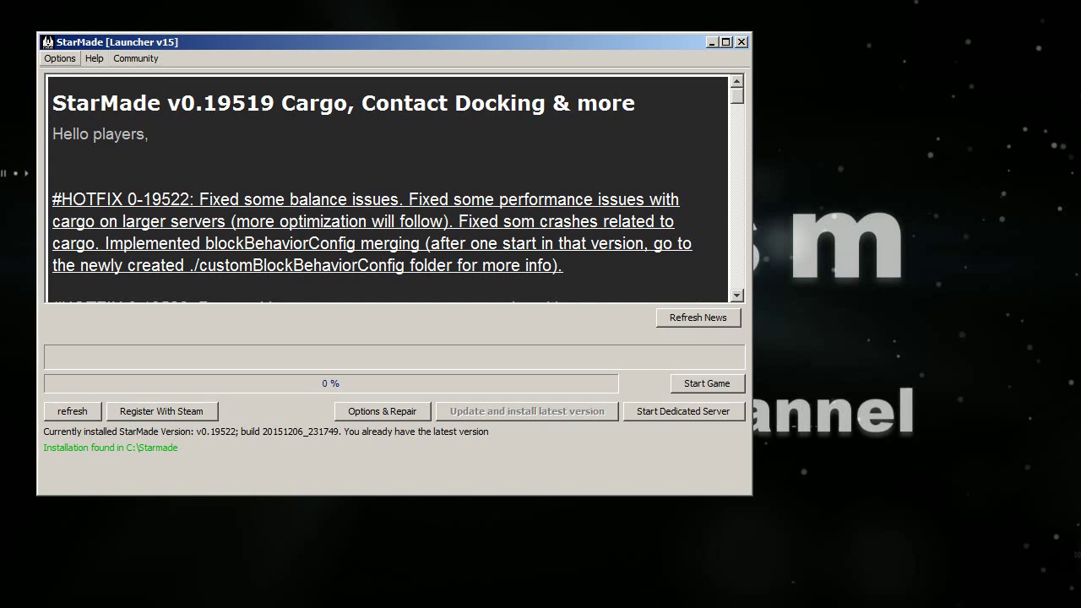
Open the launcher's memory settings and compare the Client & SinglePlayer values with the Dedicated Server values
click(60, 58)
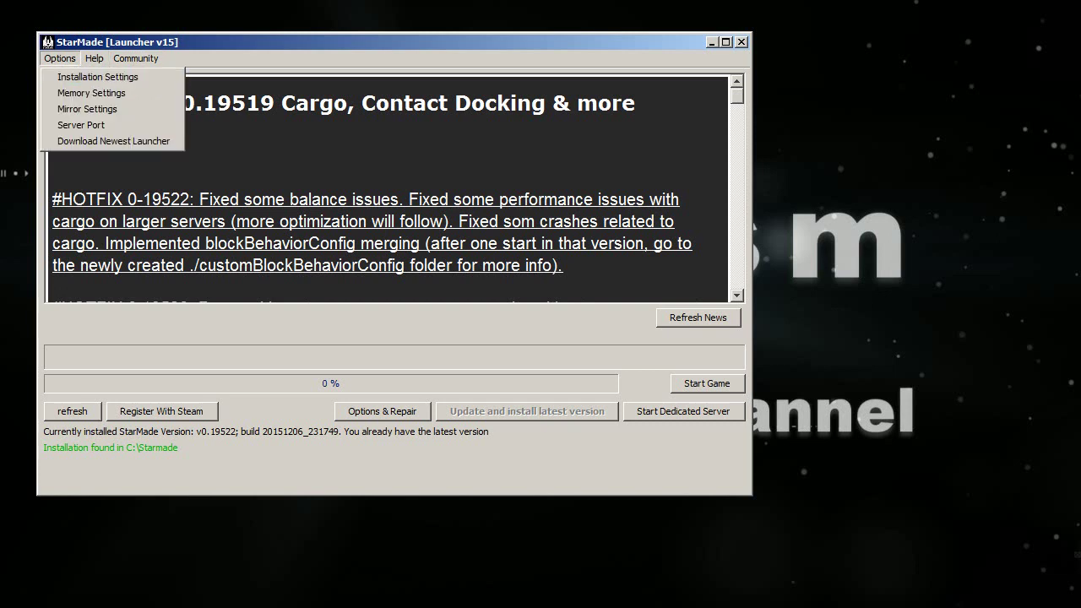
click(91, 93)
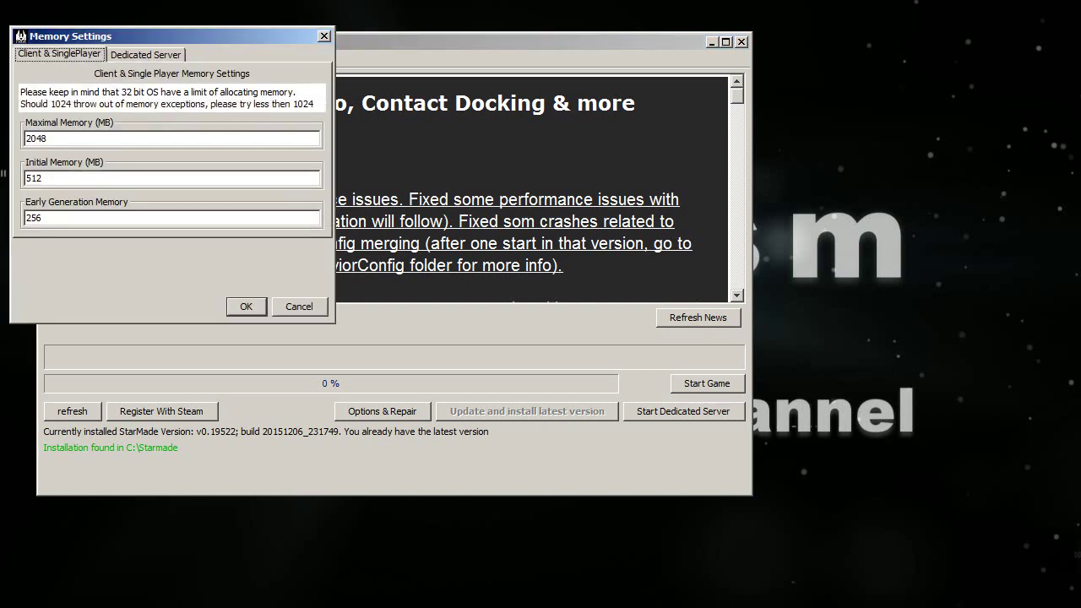
drag(161, 36, 304, 71)
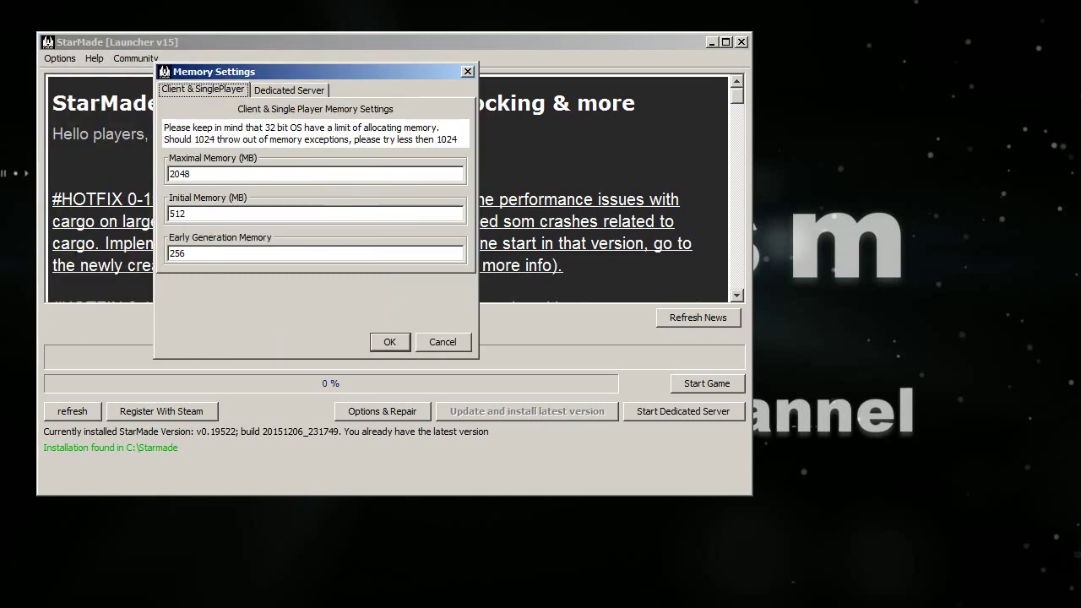
click(289, 90)
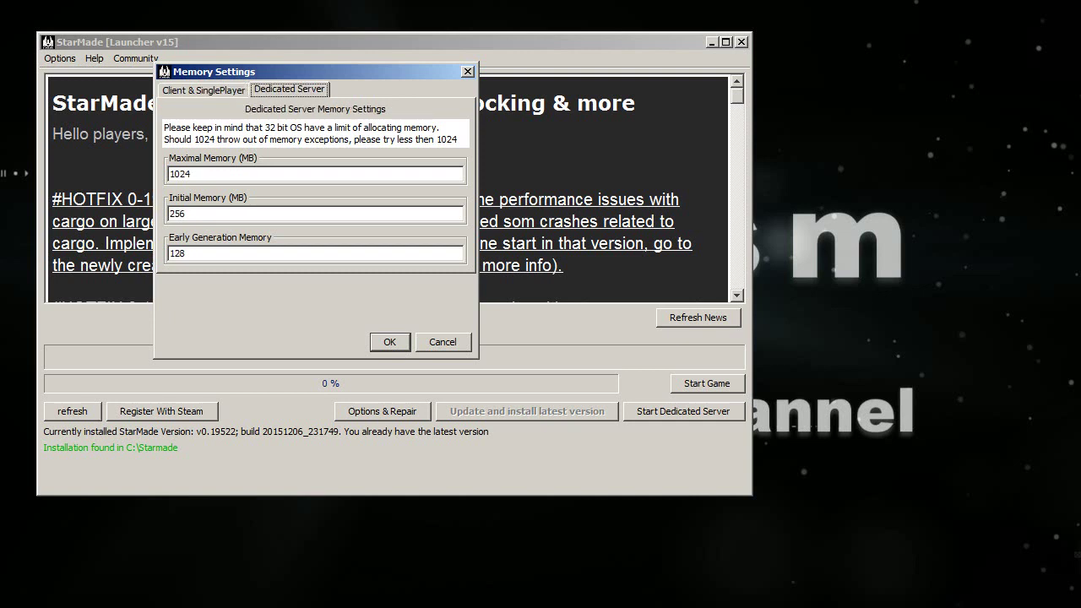
click(204, 90)
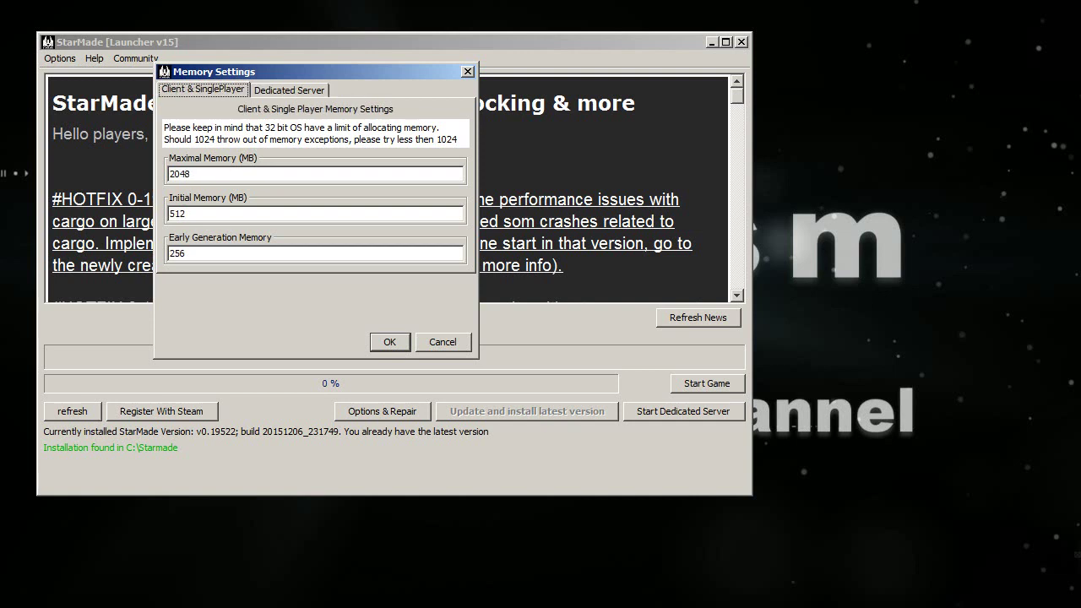
click(289, 90)
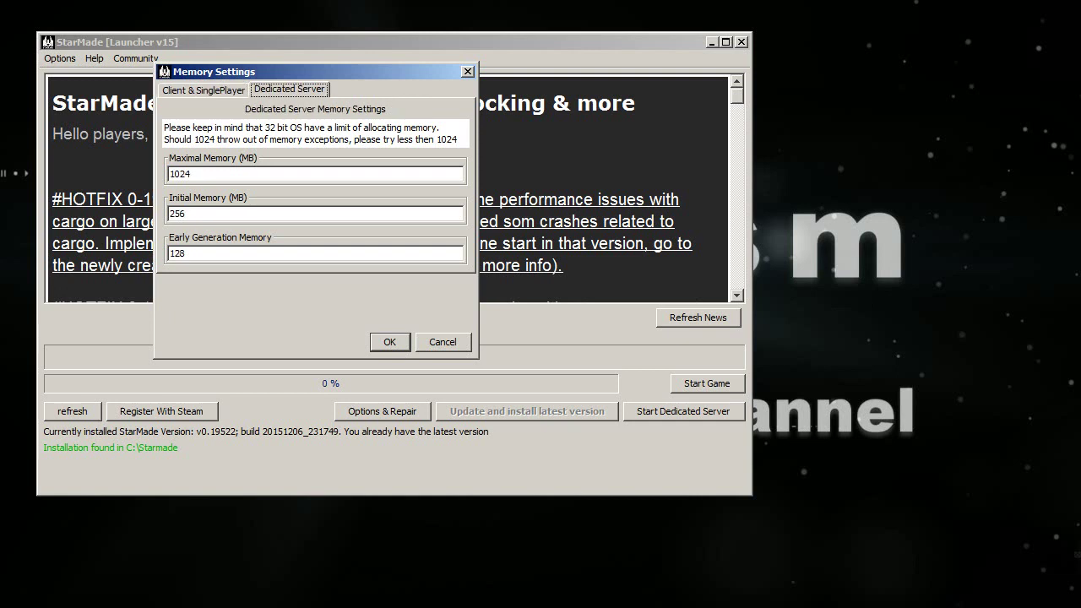
Examine the maximal, initial and early generation memory fields for both the dedicated server and the single-player client
double_click(173, 253)
double_click(172, 214)
click(170, 174)
double_click(187, 174)
click(204, 90)
key(Tab)
key(Tab)
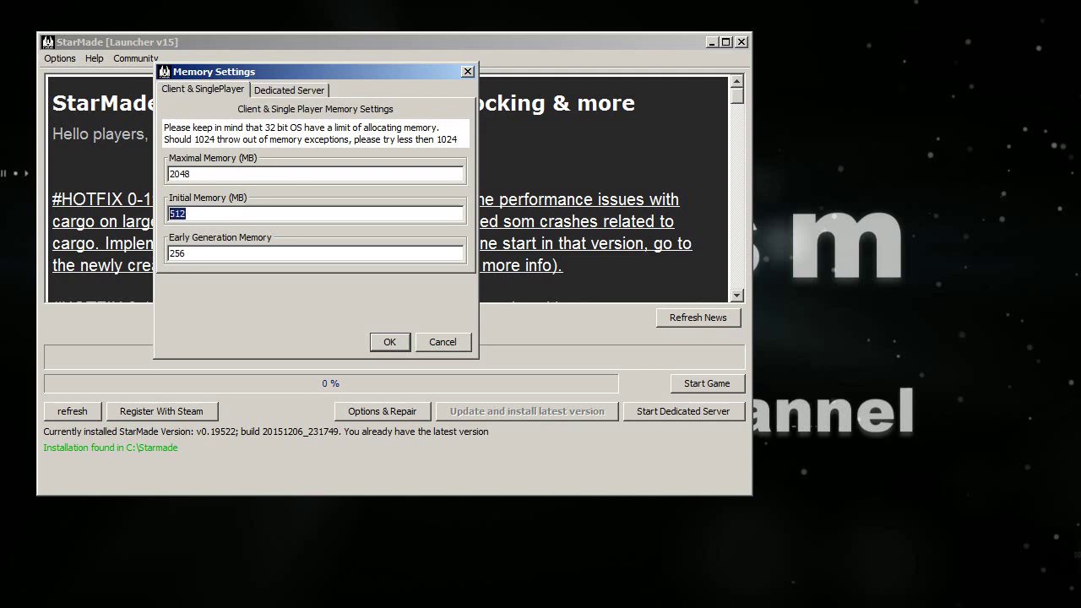
key(Tab)
click(189, 253)
click(289, 90)
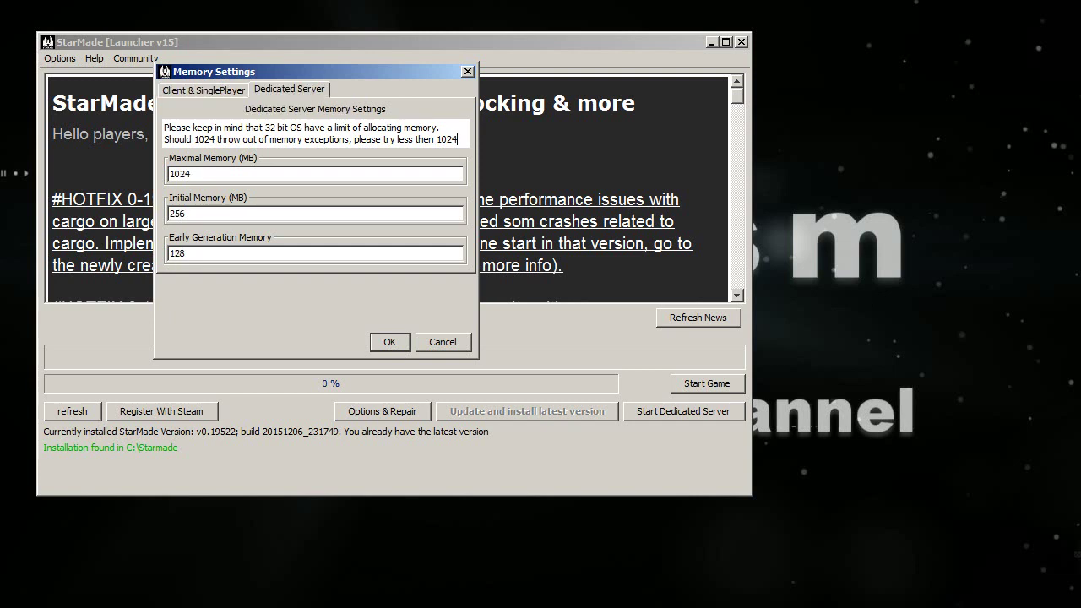
mouse_move(186, 253)
mouse_down()
mouse_move(168, 253)
mouse_move(187, 254)
mouse_up()
drag(186, 214, 168, 214)
click(203, 90)
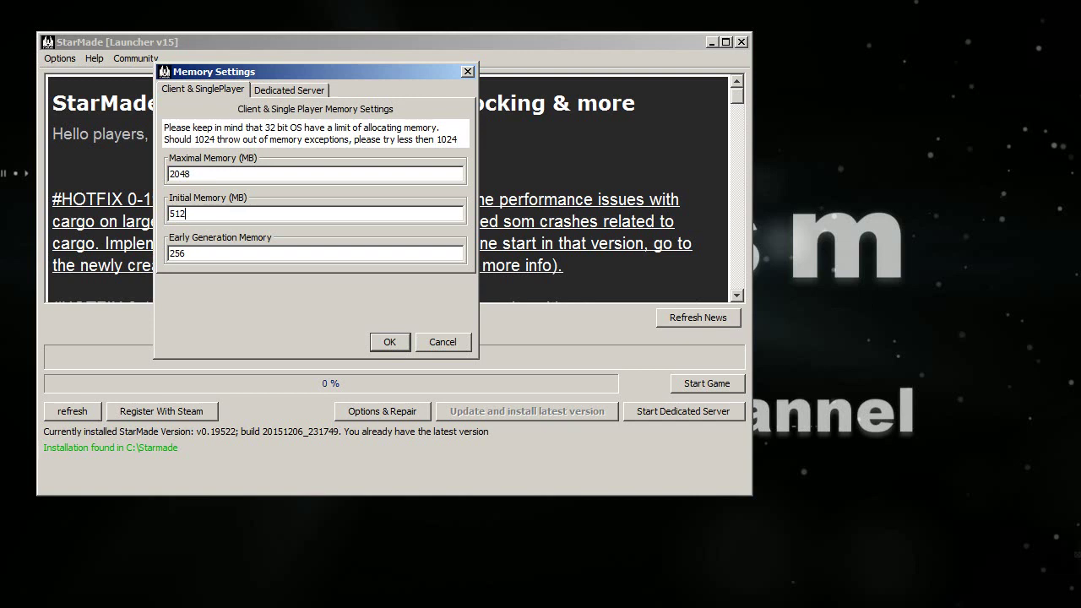
key(shift+Left)
key(shift+Left)
key(shift+Left)
click(187, 213)
key(shift+Left)
key(shift+Left)
key(shift+Left)
key(shift+Left)
key(Right)
text(ä)
Copy the client's initial memory value and paste it into the Early Generation Memory field
double_click(184, 214)
key(ctrl+c)
click(189, 253)
key(ctrl+v)
Clear the pasted content from the client's Early Generation Memory and set it to 256
mouse_move(185, 254)
mouse_down()
mouse_move(174, 253)
mouse_move(202, 254)
mouse_up()
key(Home)
key(shift+Right)
key(shift+Right)
key(shift+Right)
key(BackSpace)
key(shift+End)
text(256)
Check the dedicated server's memory values and delete the stray "ä" from the Client & SinglePlayer note
click(289, 90)
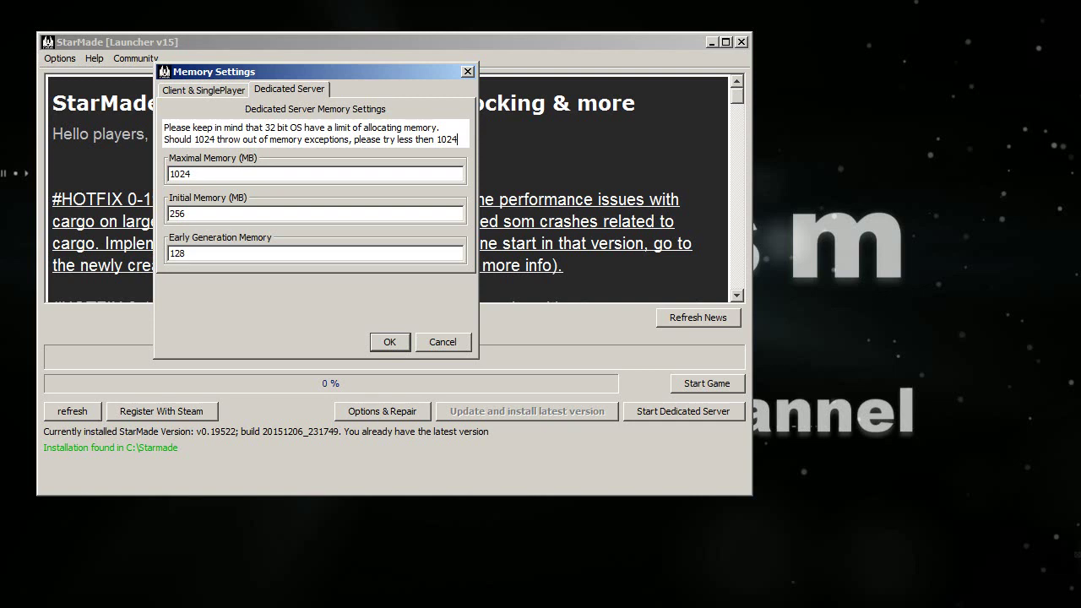
click(204, 90)
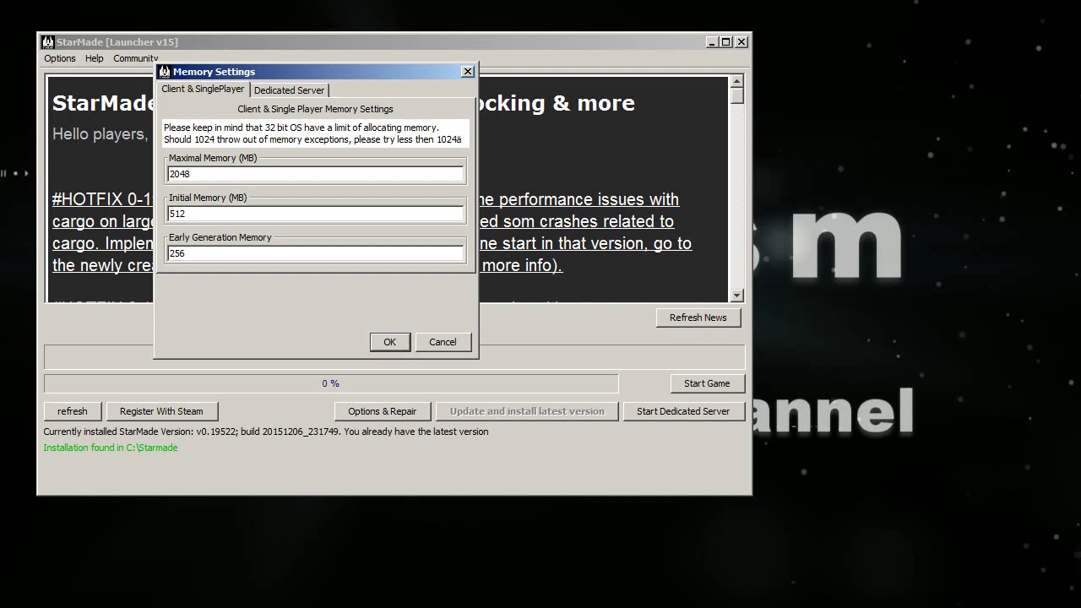
key(BackSpace)
Move the memory settings dialog aside and examine the 32-bit memory limit note against the client and server maximal memory
drag(313, 72, 546, 147)
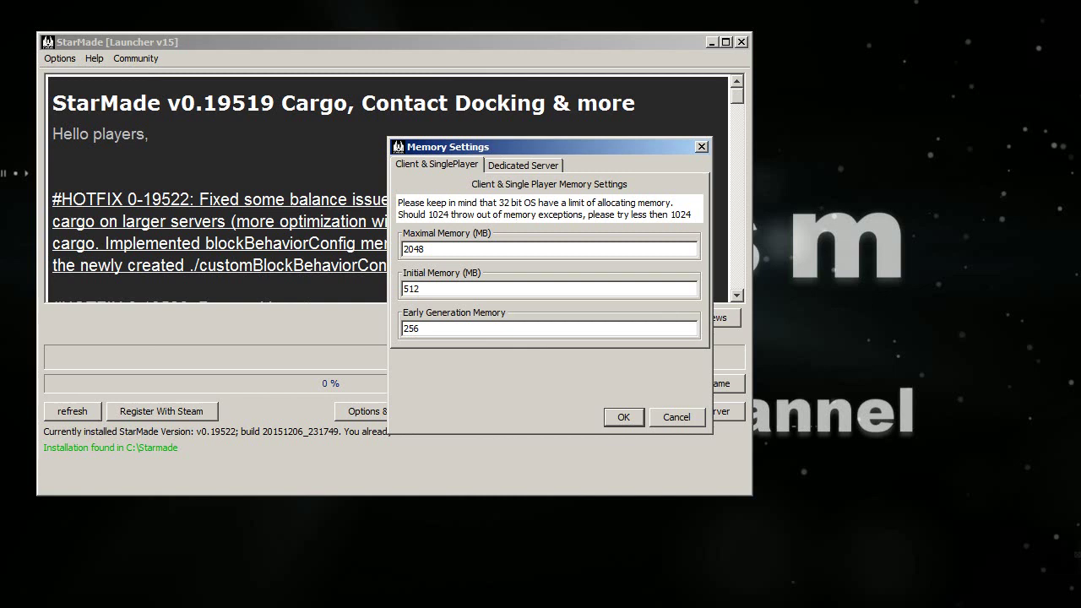
double_click(438, 214)
double_click(415, 249)
click(431, 249)
click(522, 165)
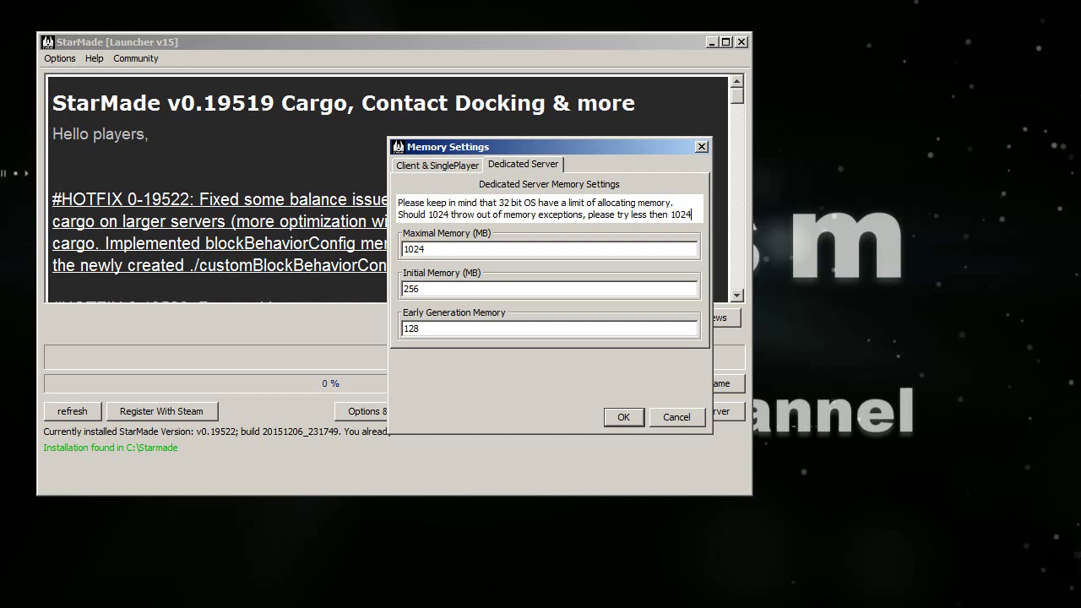
click(437, 166)
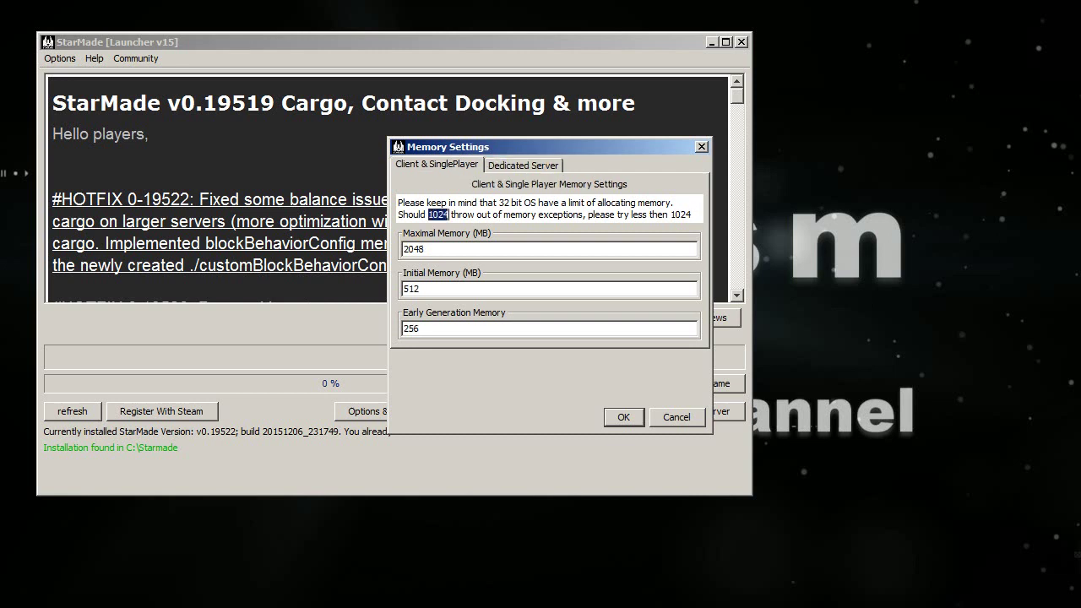
click(515, 215)
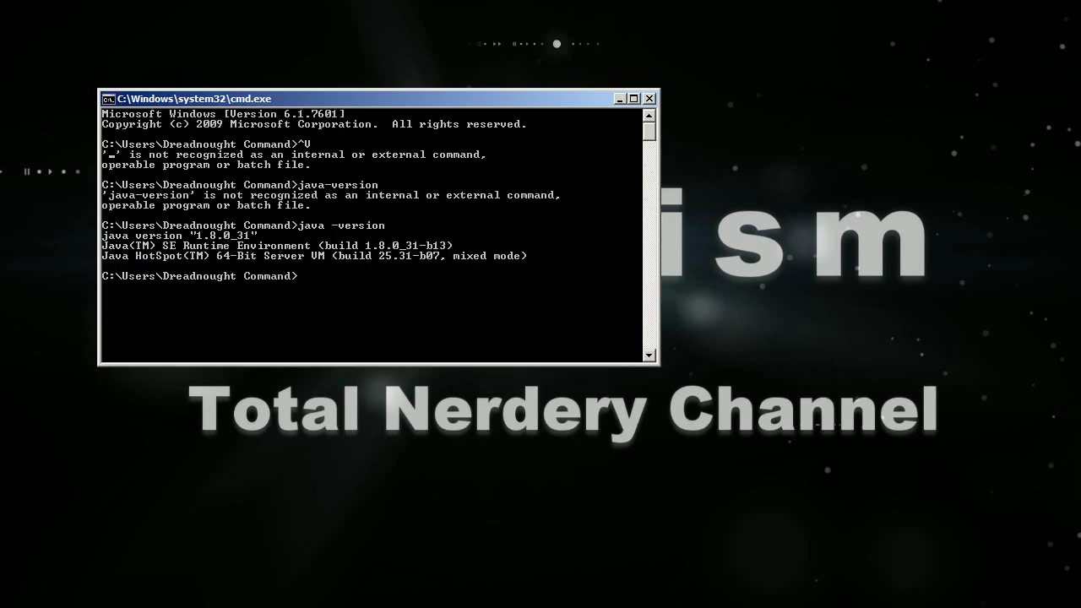
Switch to the Command Prompt and run "java -version" to check the installed Java version
text(java -)
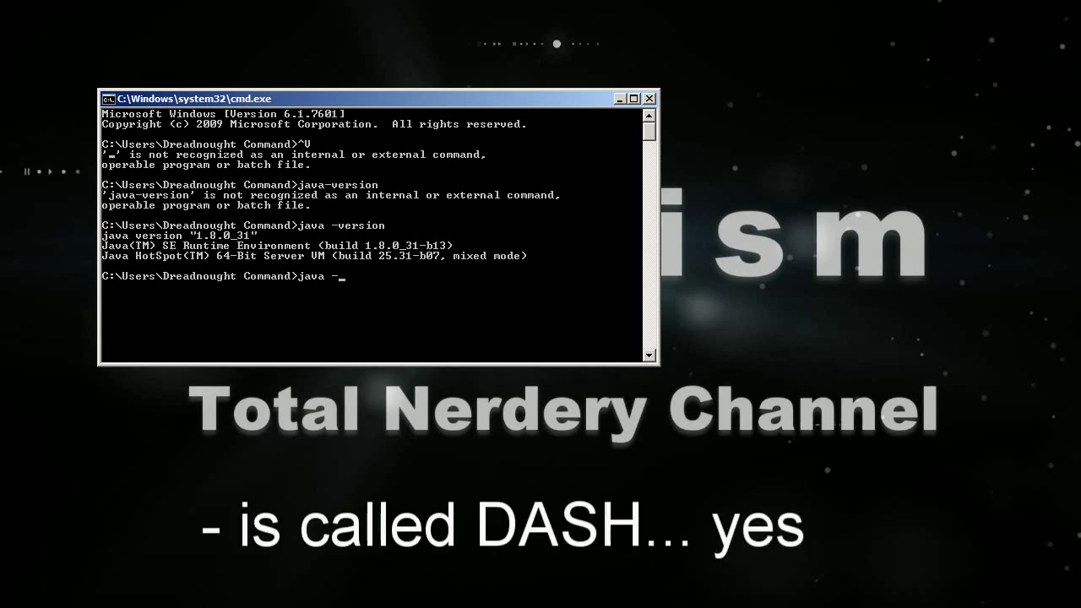
text(version)
key(Return)
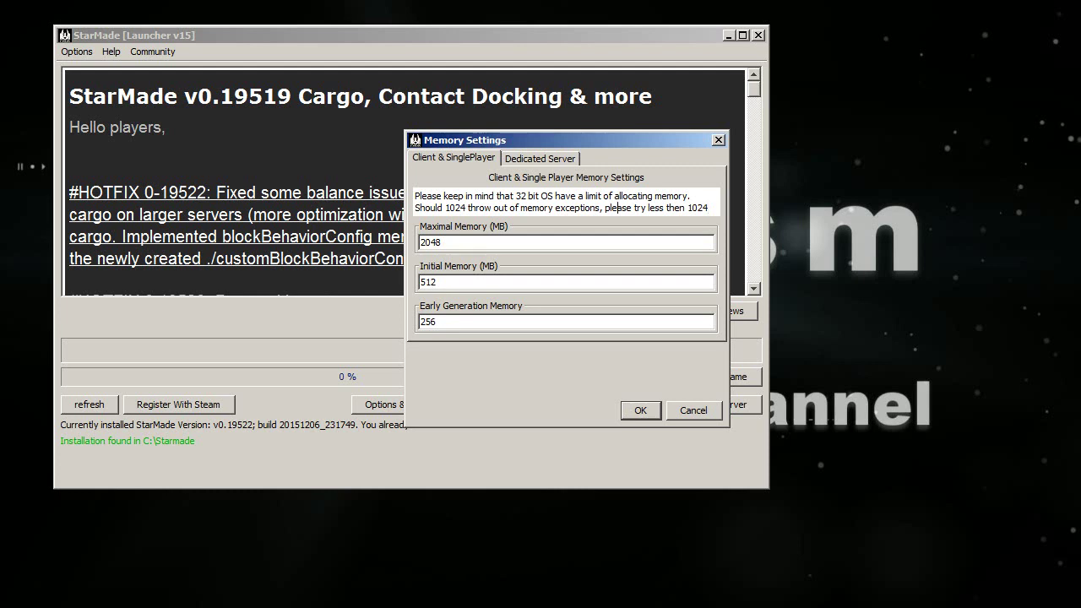
Switch back to the StarMade launcher, review the client's maximal and initial memory, and accept the memory settings
double_click(431, 242)
click(443, 242)
double_click(429, 283)
click(439, 283)
key(Return)
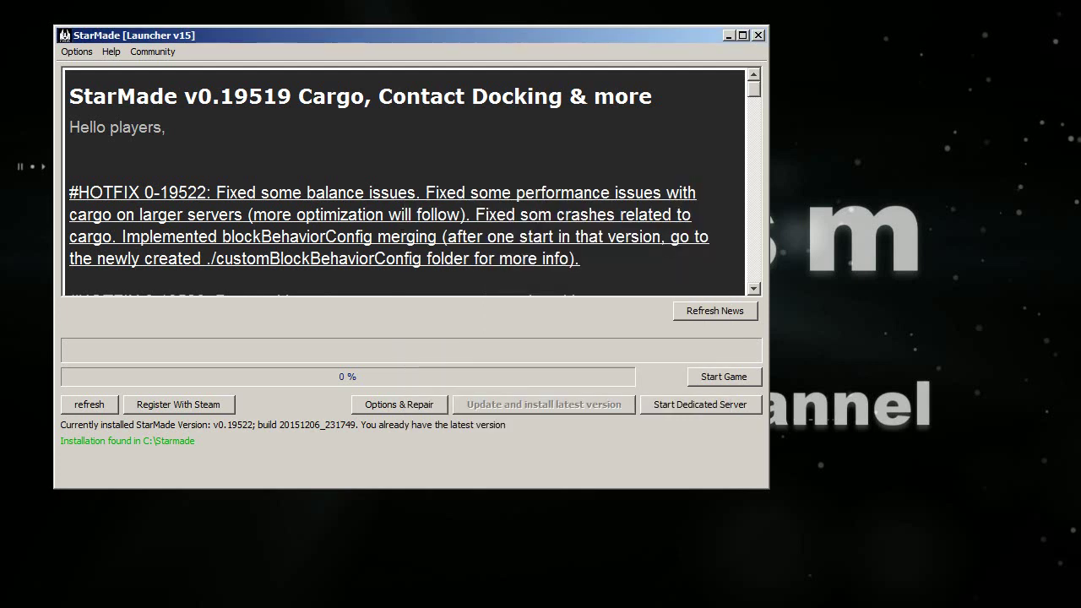